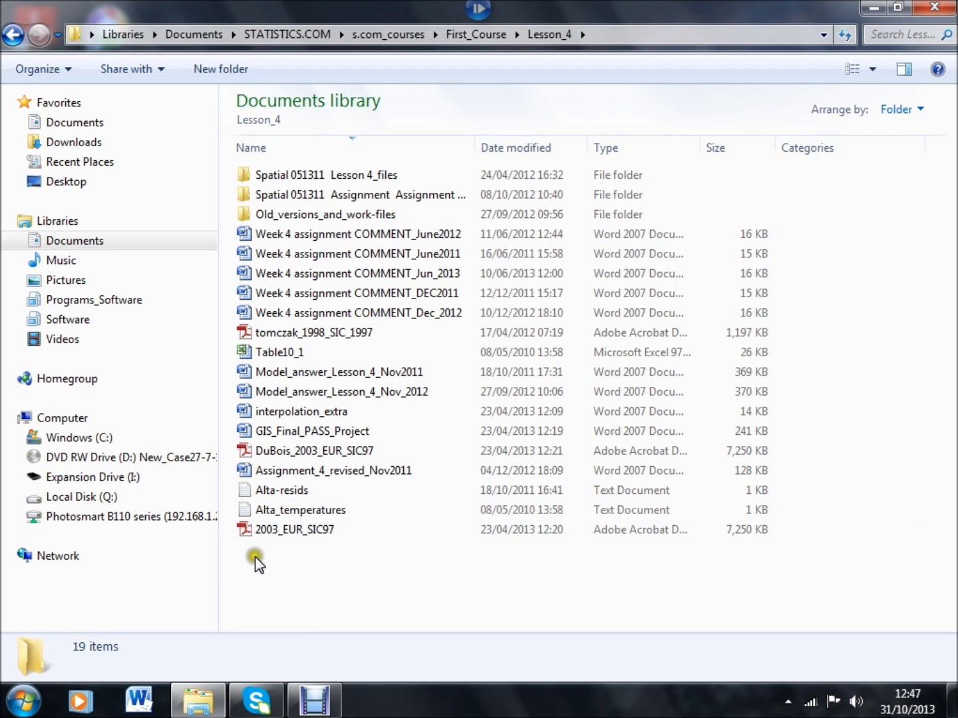
Step: Open the Alta_temperatures text file from the Lesson_4 folder in Notepad to view its data
{"action": "double_click", "coordinate": [293, 511]}
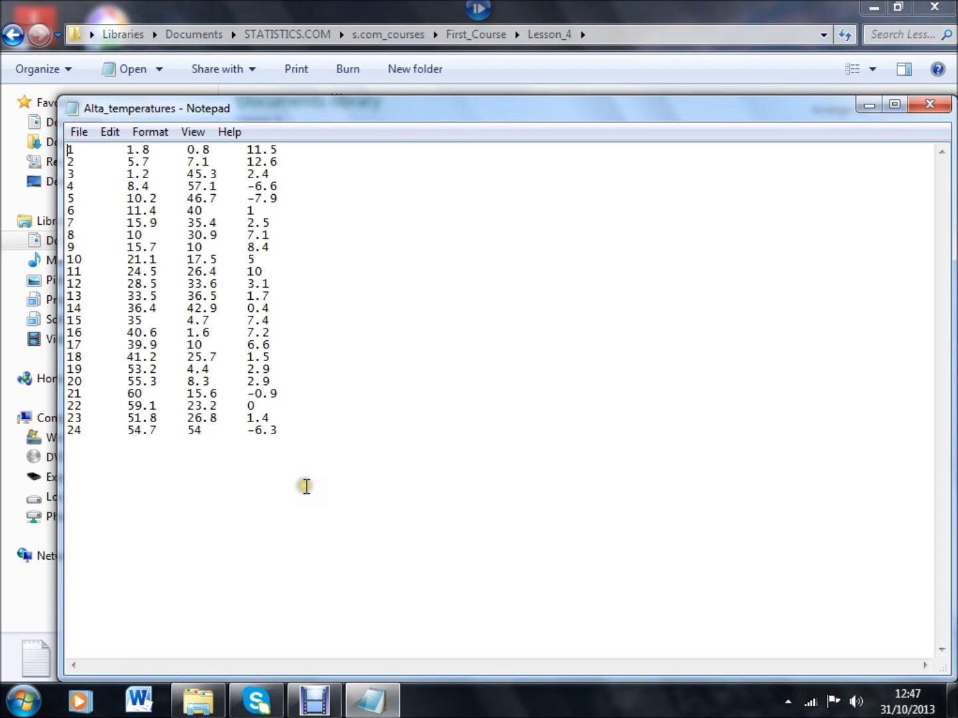
{"action": "left_click", "coordinate": [304, 487]}
{"action": "left_click", "coordinate": [926, 106]}
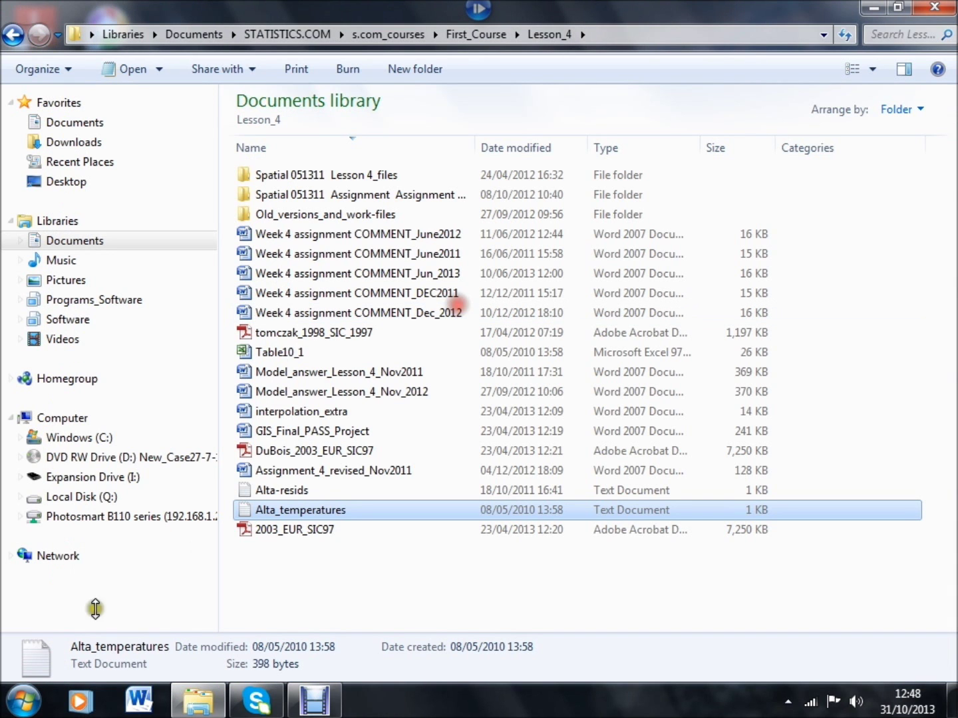
Step: Launch 3DField from the 3DField group under Start > All Programs
{"action": "left_click", "coordinate": [26, 703]}
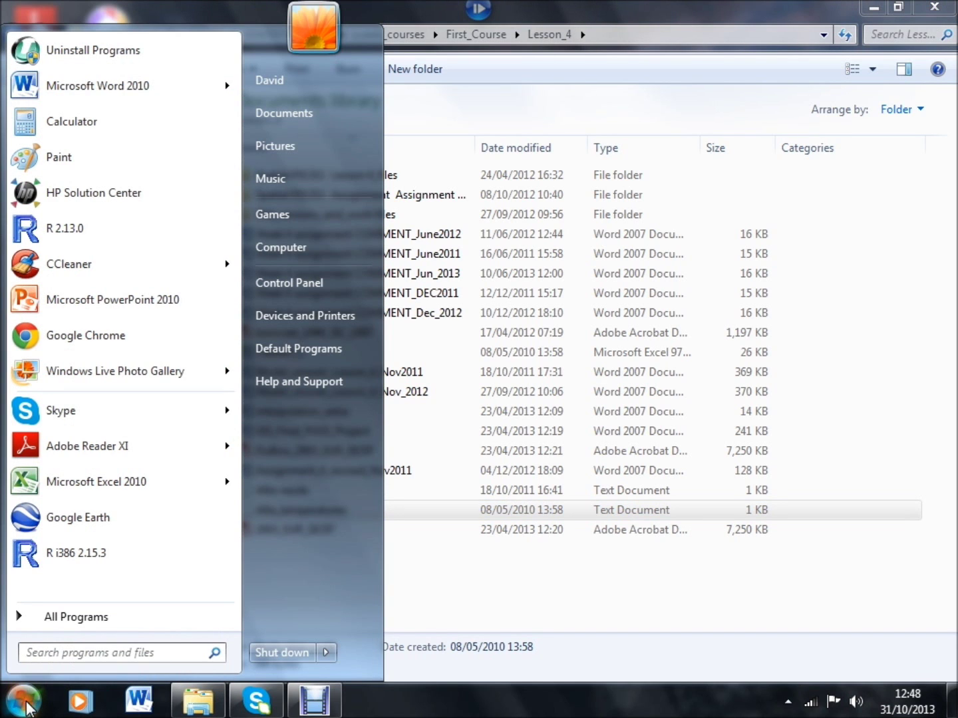
{"action": "left_click", "coordinate": [70, 618]}
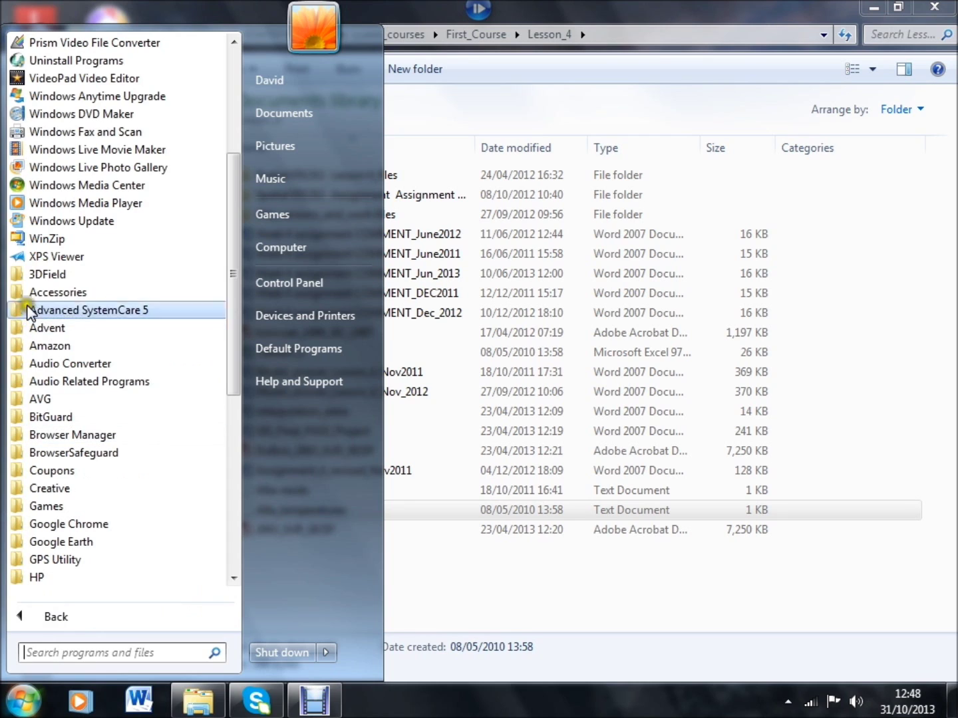
{"action": "left_click", "coordinate": [40, 275]}
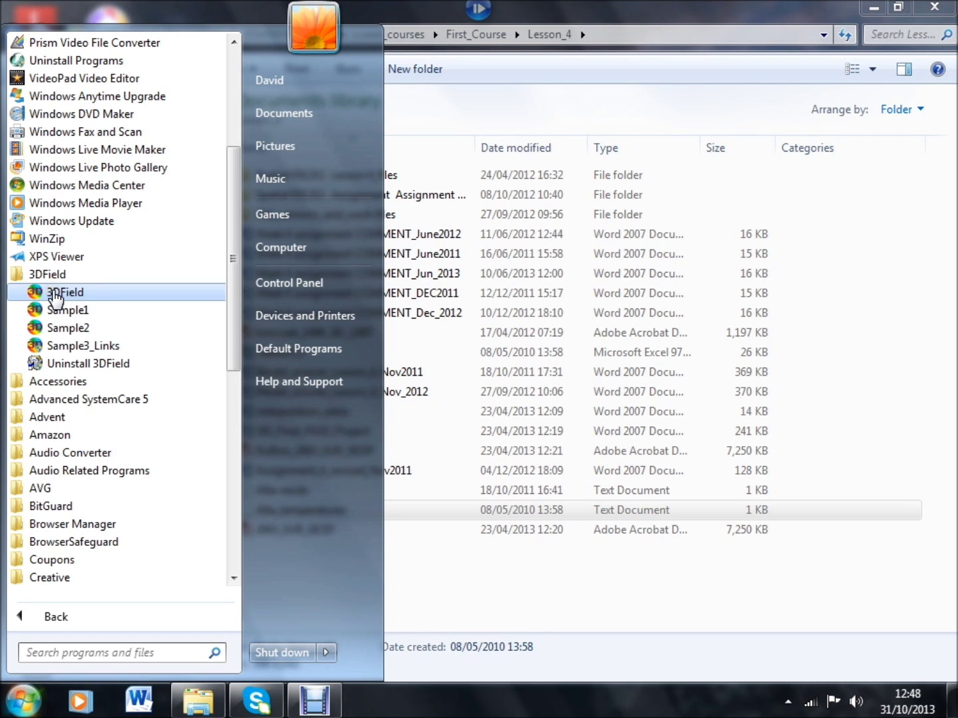
{"action": "left_click", "coordinate": [57, 296]}
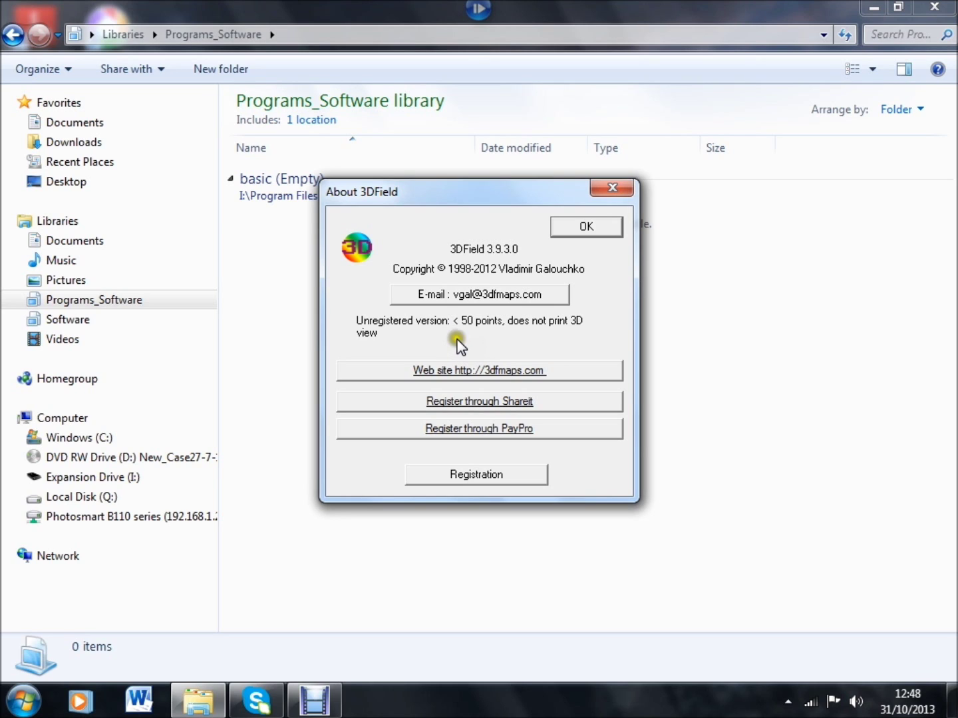
Step: Dismiss the About 3DField box to reach the empty main window
{"action": "left_click", "coordinate": [576, 228]}
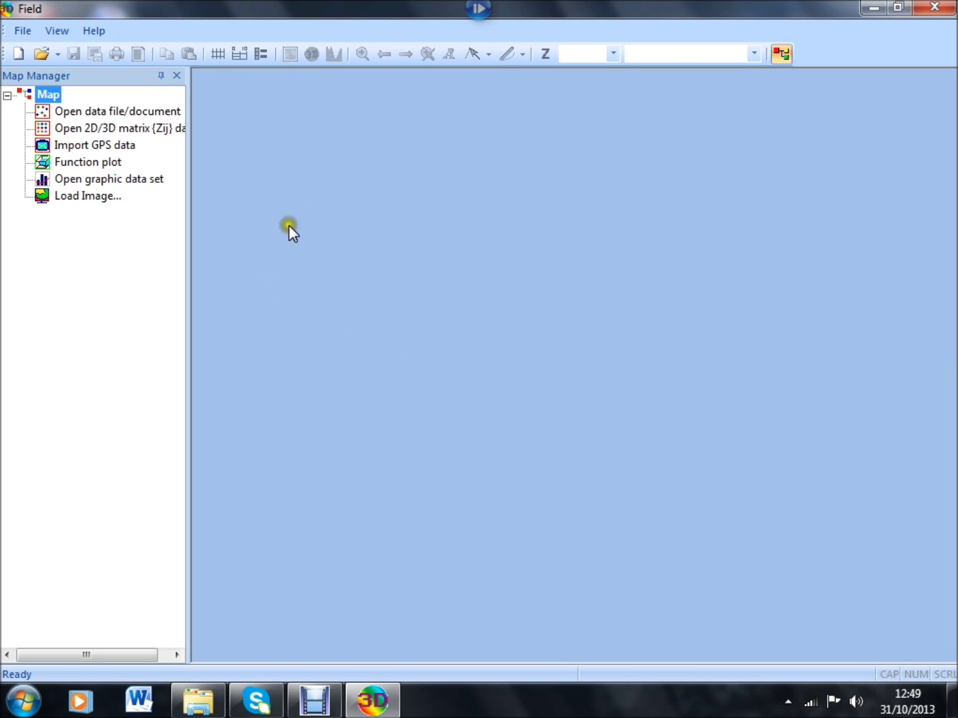
Step: Open the Alta_temperatures data file through File > Open to plot its 24 points
{"action": "left_click", "coordinate": [22, 30]}
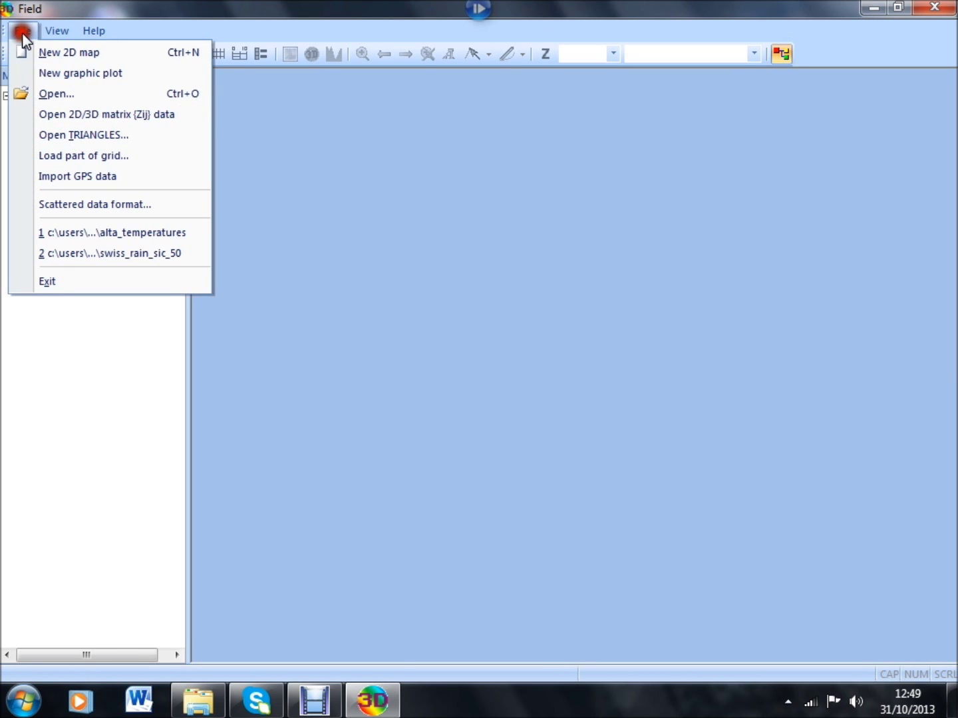
{"action": "left_click", "coordinate": [40, 94]}
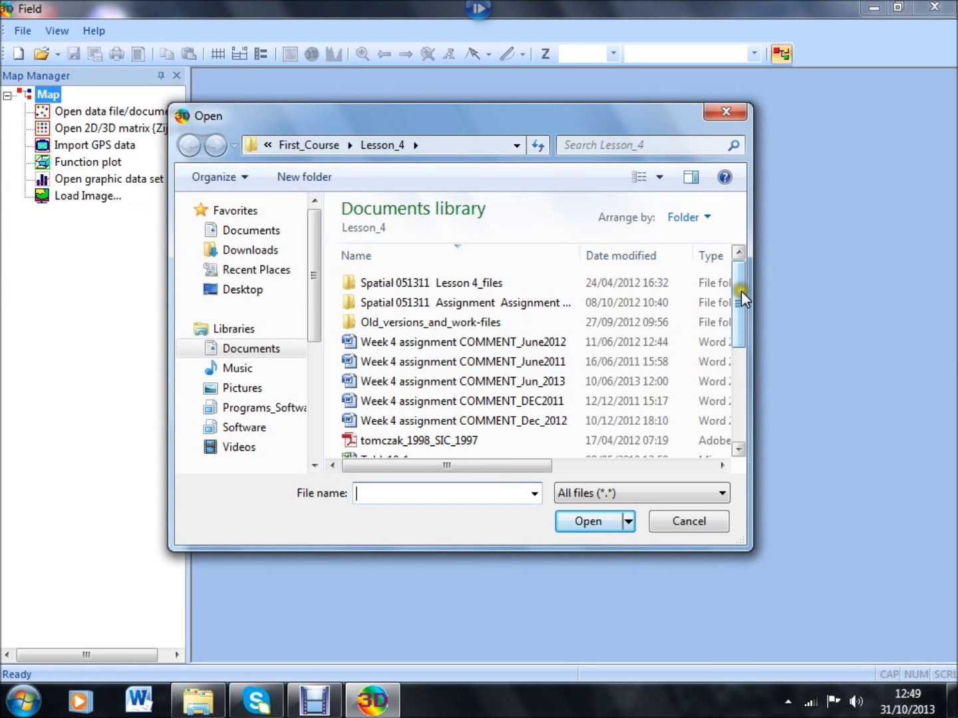
{"action": "left_click_drag", "start_coordinate": [741, 290], "coordinate": [738, 395]}
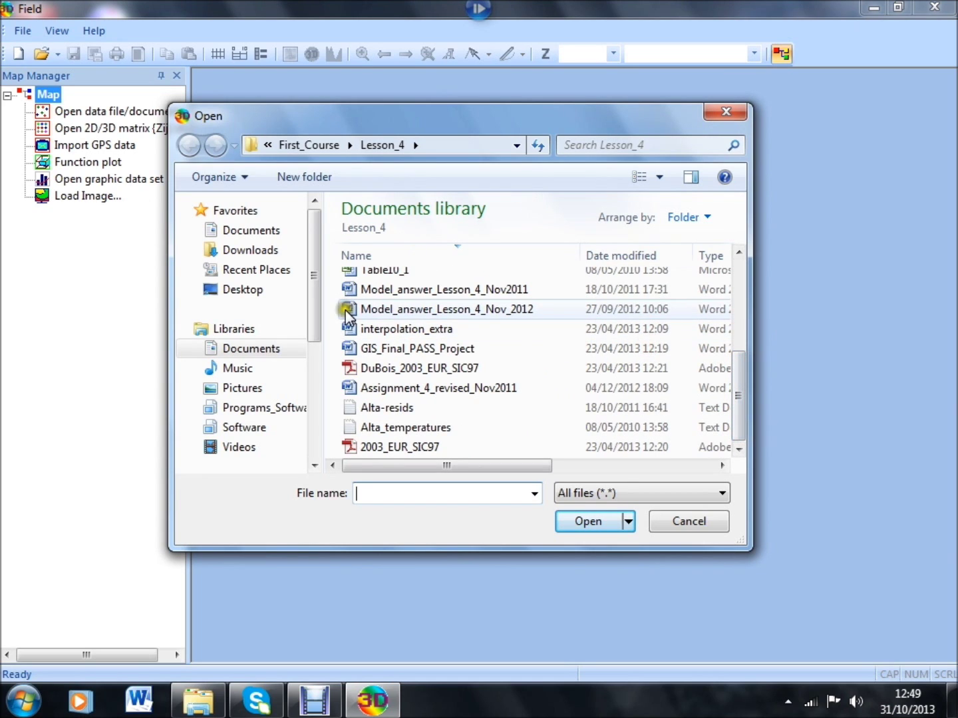
{"action": "left_click", "coordinate": [385, 426]}
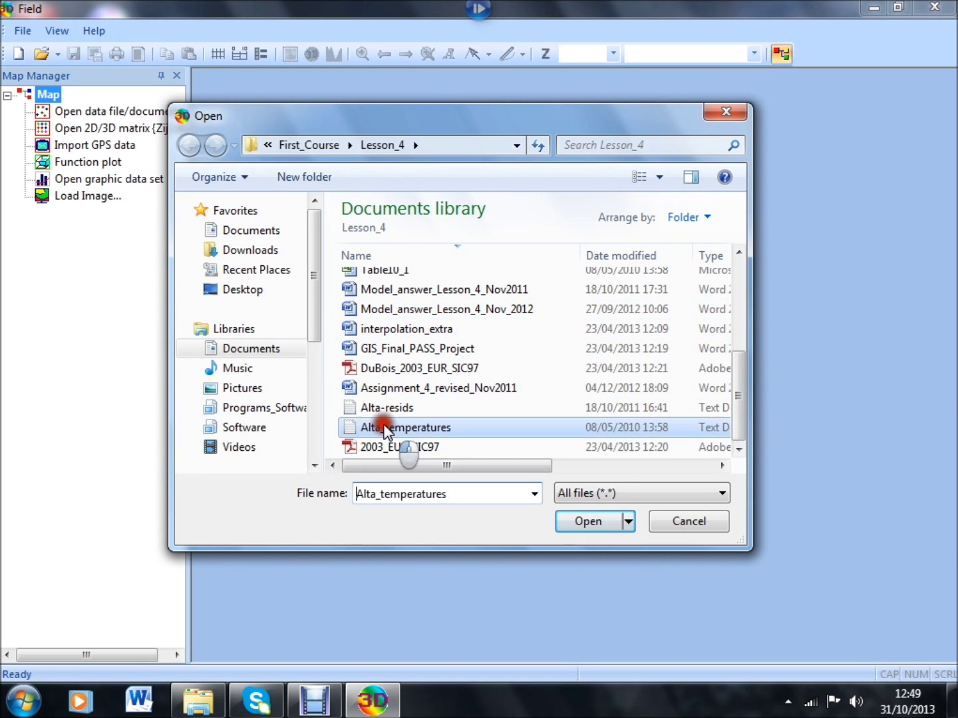
{"action": "double_click", "coordinate": [384, 426]}
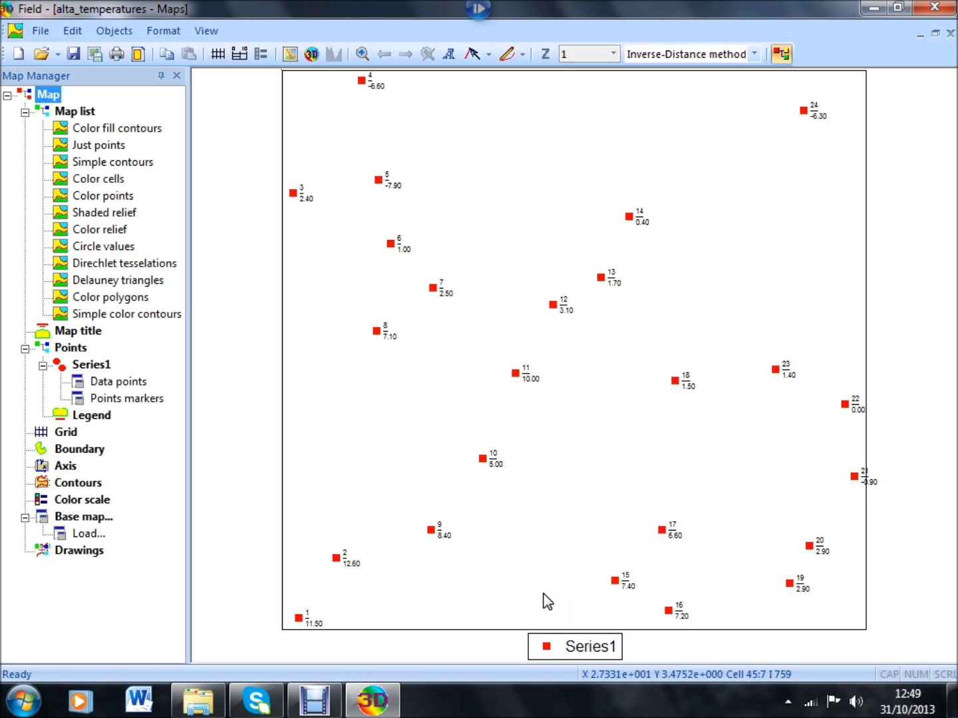
{"action": "left_click", "coordinate": [556, 598]}
{"action": "left_click", "coordinate": [582, 533]}
{"action": "left_click_drag", "start_coordinate": [584, 534], "coordinate": [608, 531]}
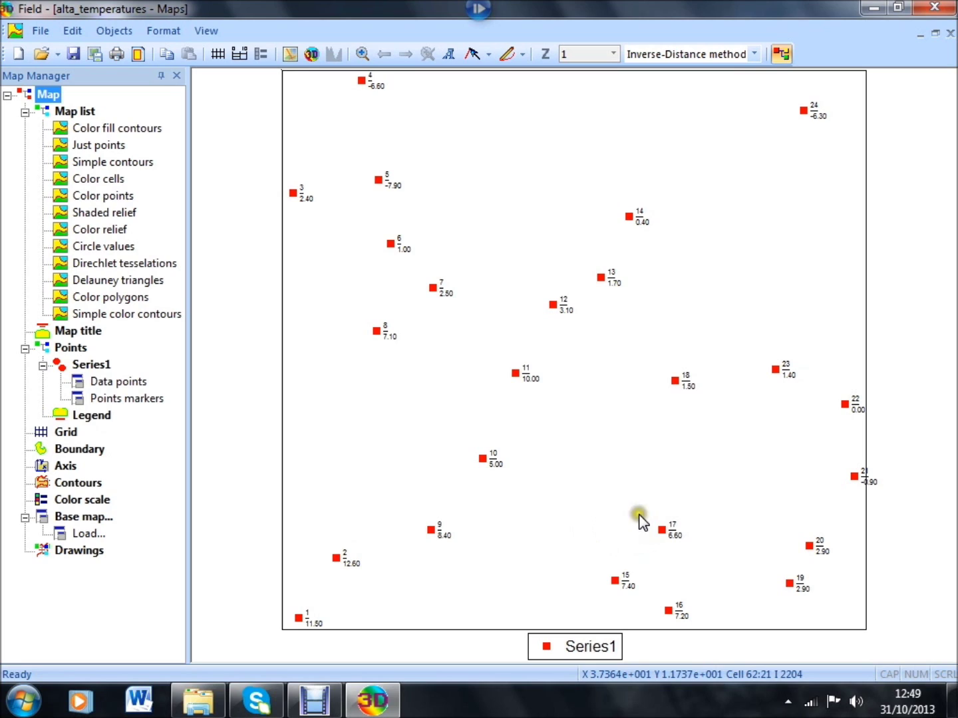
{"action": "left_click", "coordinate": [639, 516]}
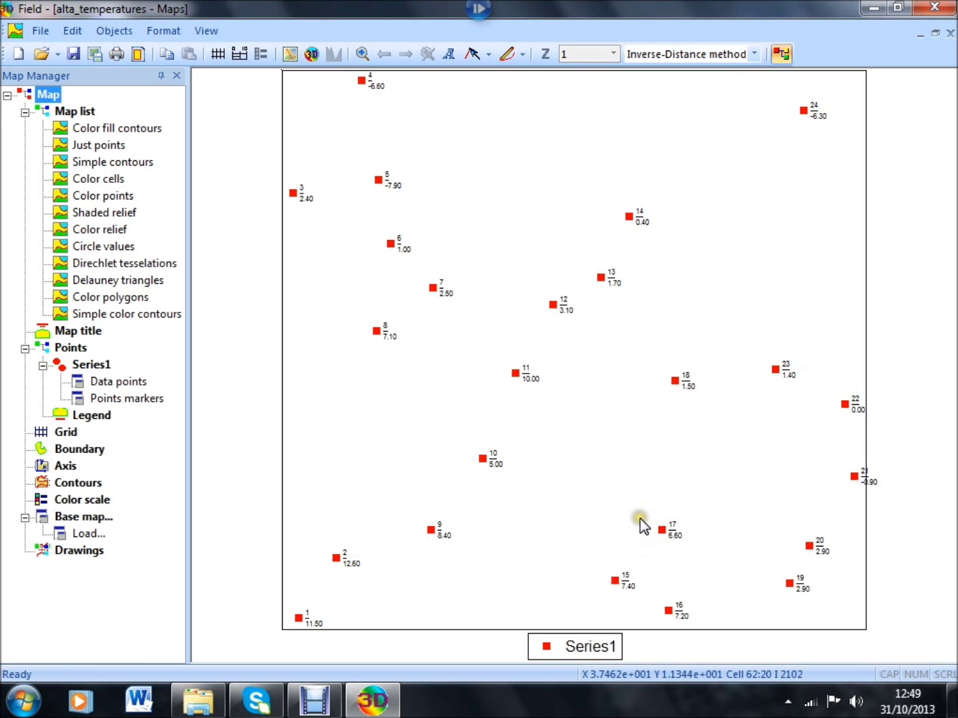
{"action": "left_click", "coordinate": [640, 519]}
{"action": "left_click", "coordinate": [647, 519]}
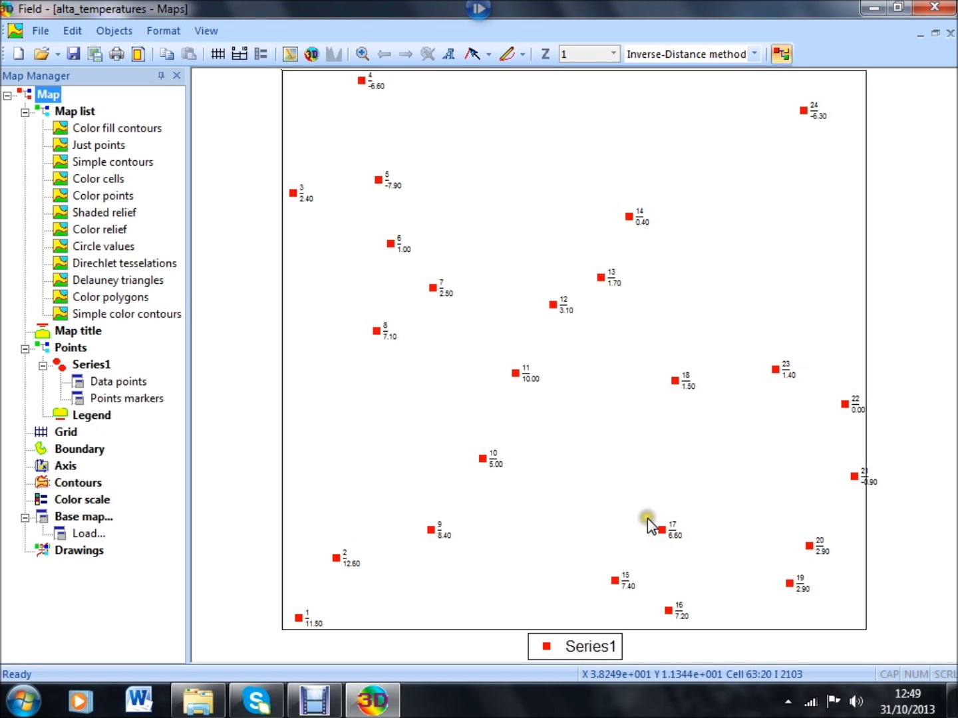
{"action": "left_click", "coordinate": [650, 526]}
{"action": "left_click", "coordinate": [647, 519]}
{"action": "left_click", "coordinate": [650, 526]}
{"action": "left_click", "coordinate": [648, 520]}
{"action": "left_click", "coordinate": [648, 525]}
{"action": "left_click", "coordinate": [640, 526]}
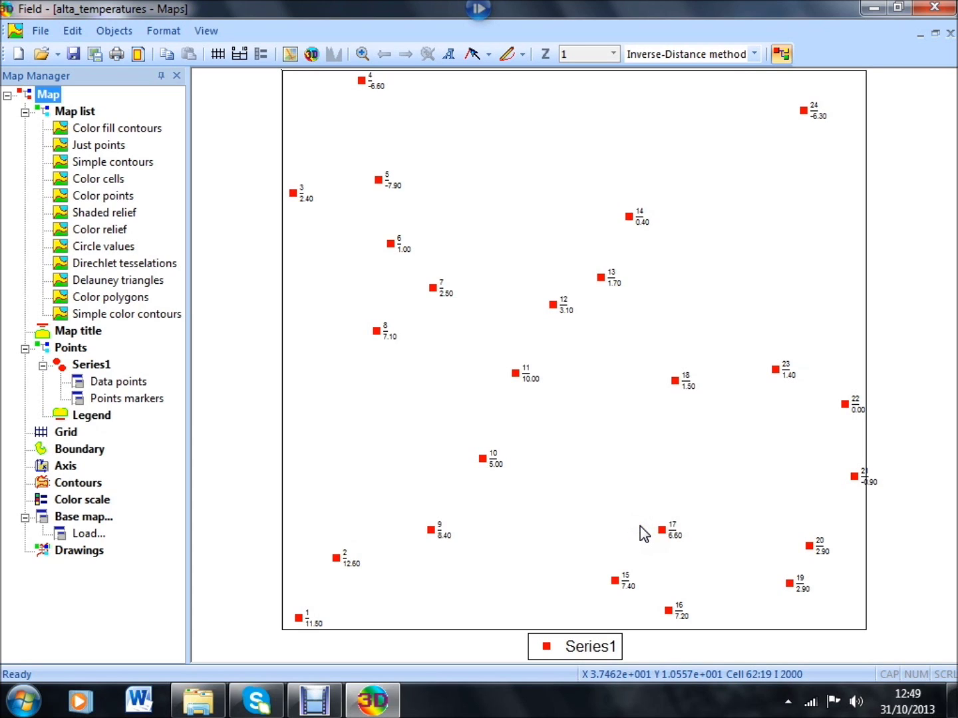
{"action": "left_click", "coordinate": [636, 526]}
{"action": "left_click", "coordinate": [628, 507]}
Step: Show the points coloured by temperature (-7.90 to 12.60), then switch to value-sized circles
{"action": "left_click", "coordinate": [89, 195]}
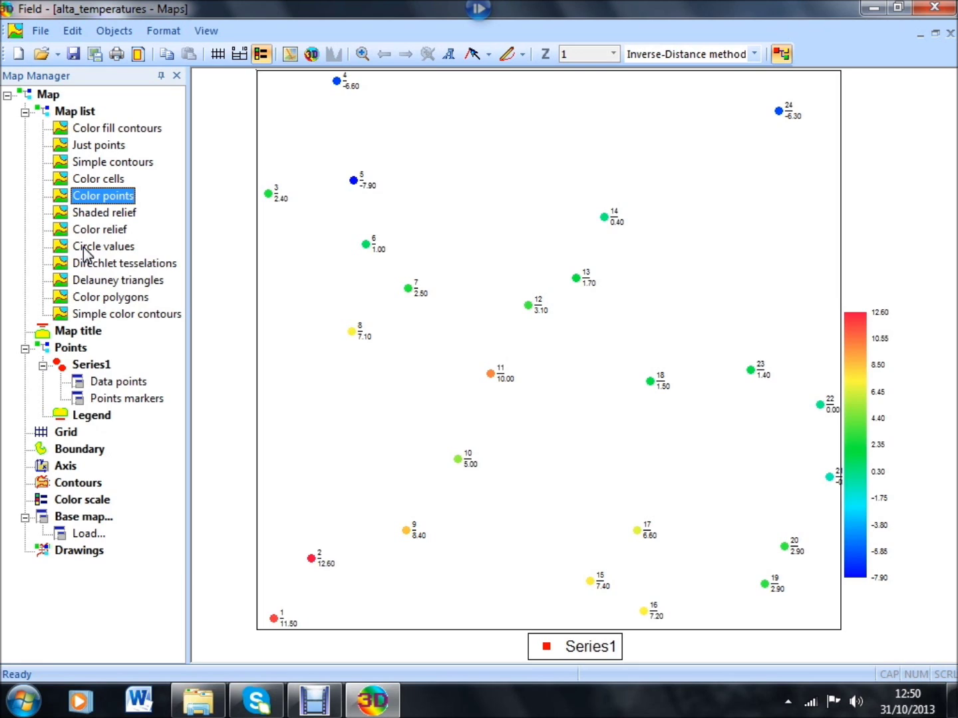
{"action": "left_click", "coordinate": [86, 247]}
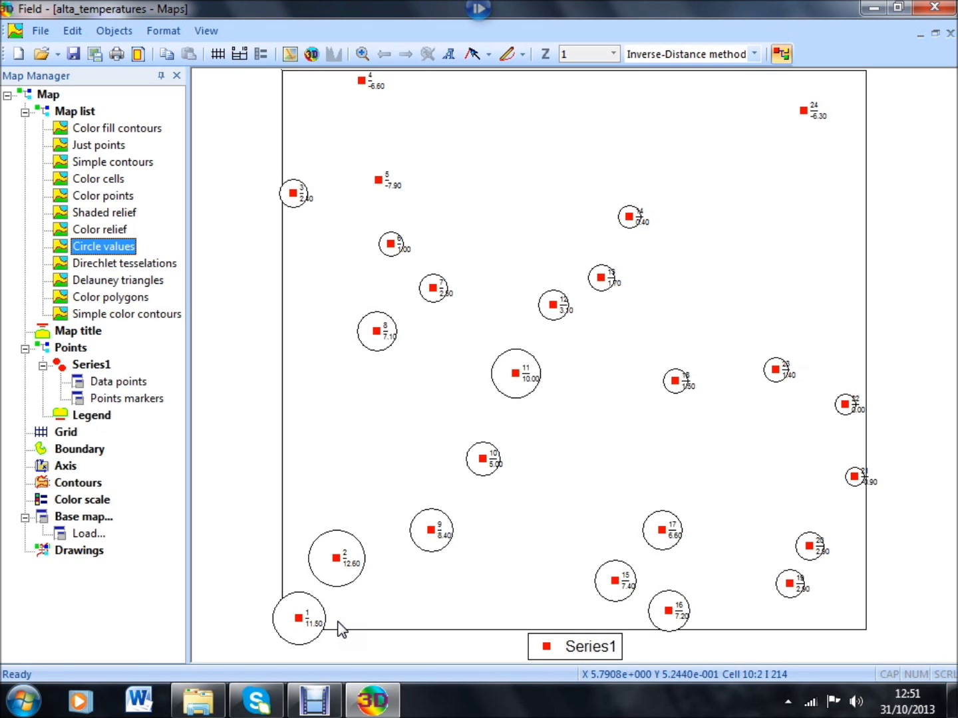
Step: Review the Circle values map, where warmest stations like 12.60 get the largest circles
{"action": "left_click", "coordinate": [293, 620]}
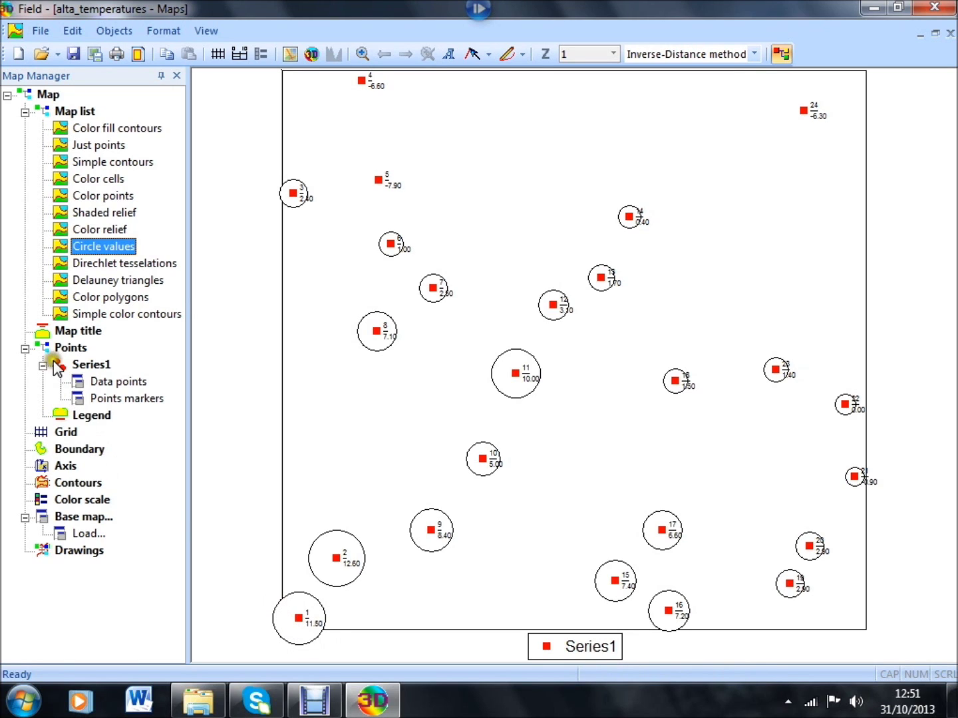
Step: Choose Inverse-Distance under Objects > Gridding method to see its default parameters
{"action": "left_click", "coordinate": [112, 34]}
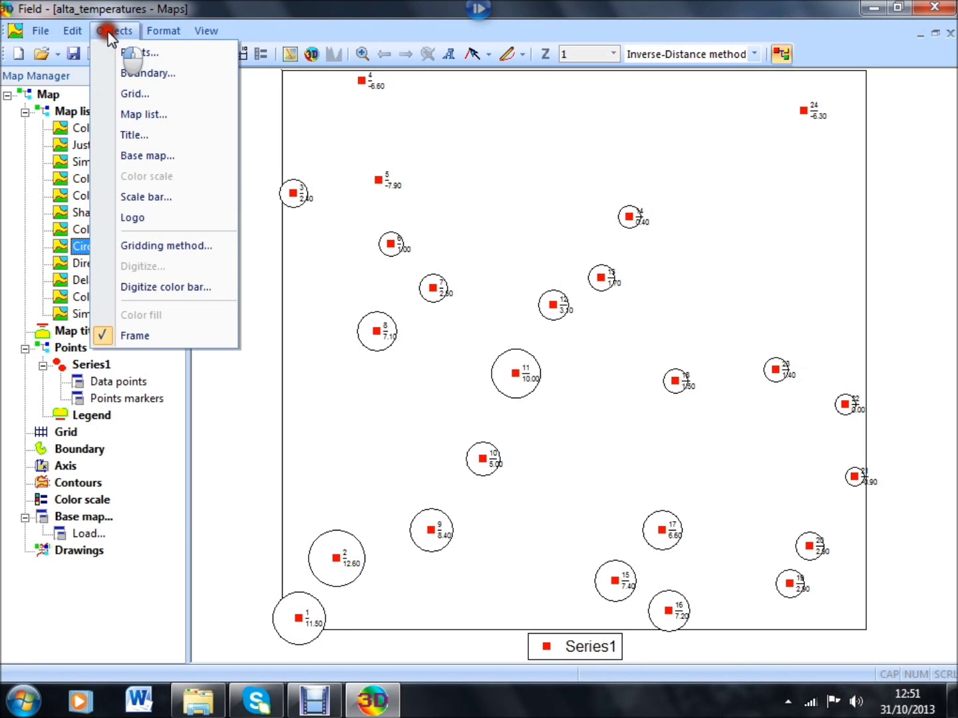
{"action": "left_click", "coordinate": [131, 246]}
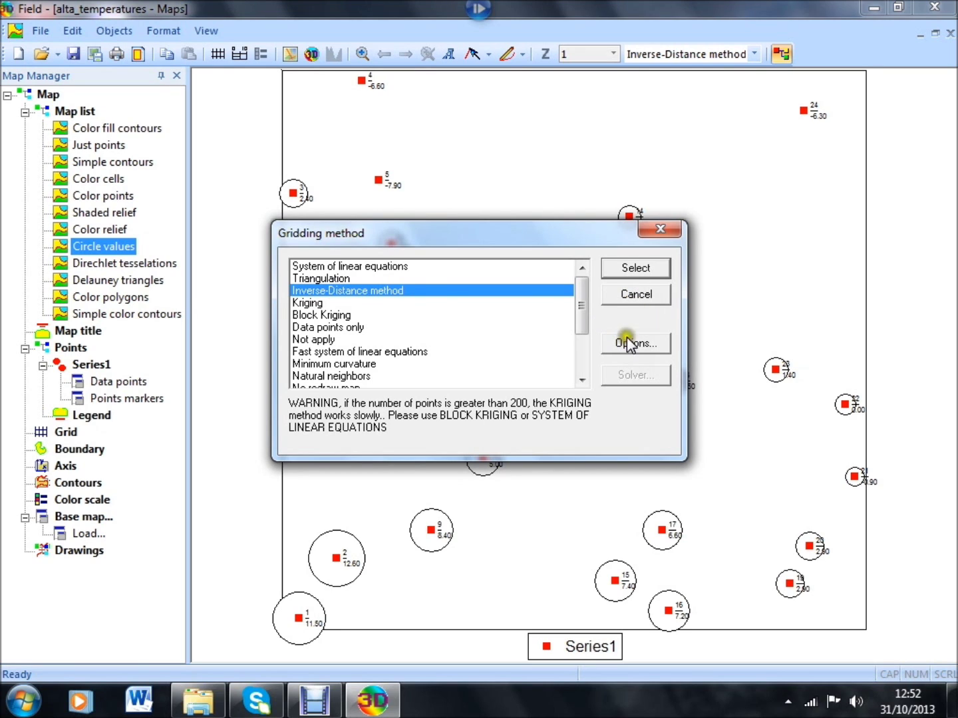
{"action": "left_click", "coordinate": [644, 343]}
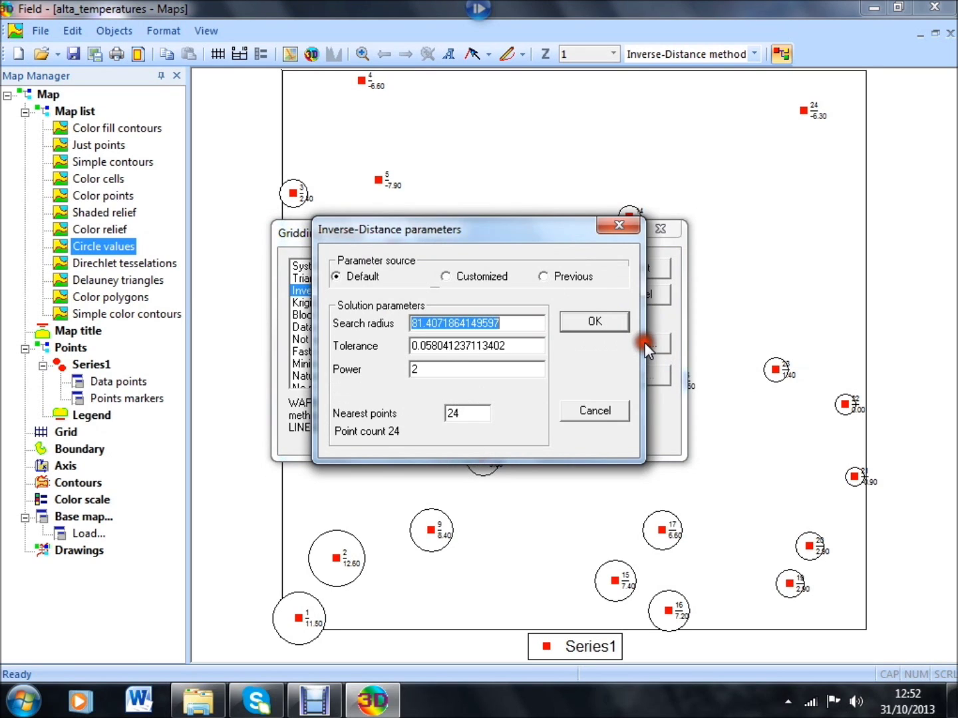
{"action": "left_click", "coordinate": [457, 421]}
{"action": "left_click", "coordinate": [448, 424]}
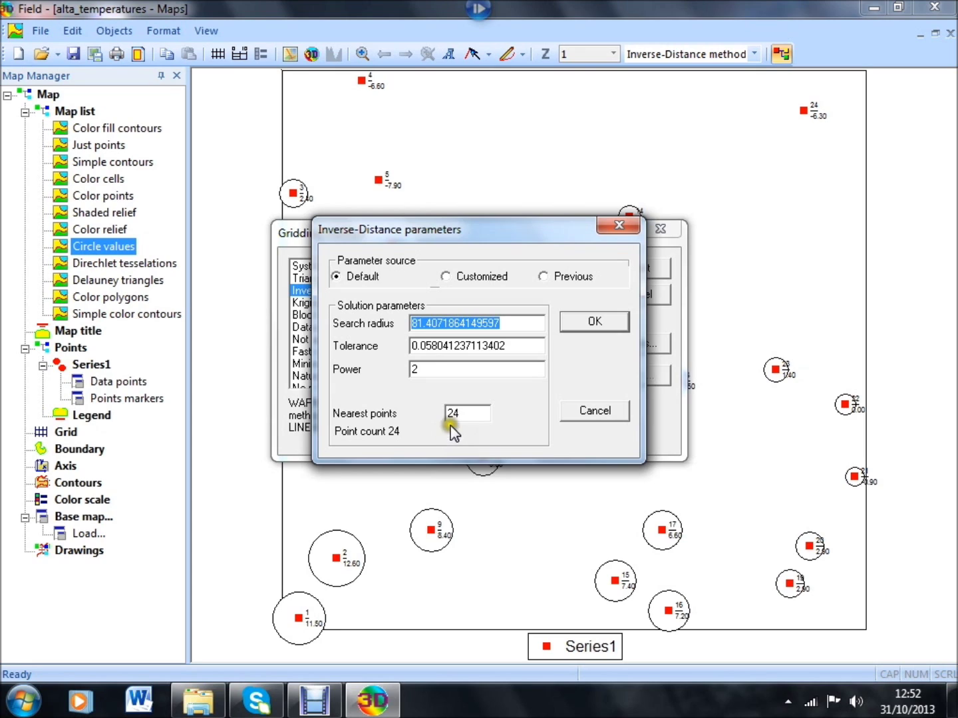
{"action": "left_click", "coordinate": [422, 327]}
{"action": "left_click", "coordinate": [589, 322]}
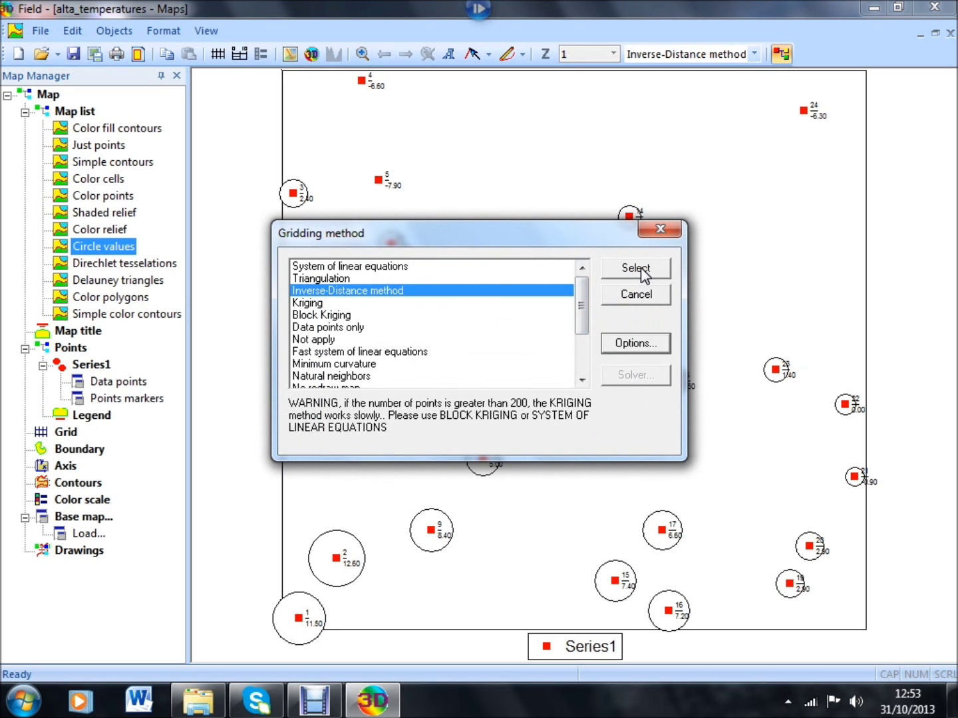
Step: Apply Inverse-Distance gridding and select Simple contours in the Map list
{"action": "left_click", "coordinate": [641, 269]}
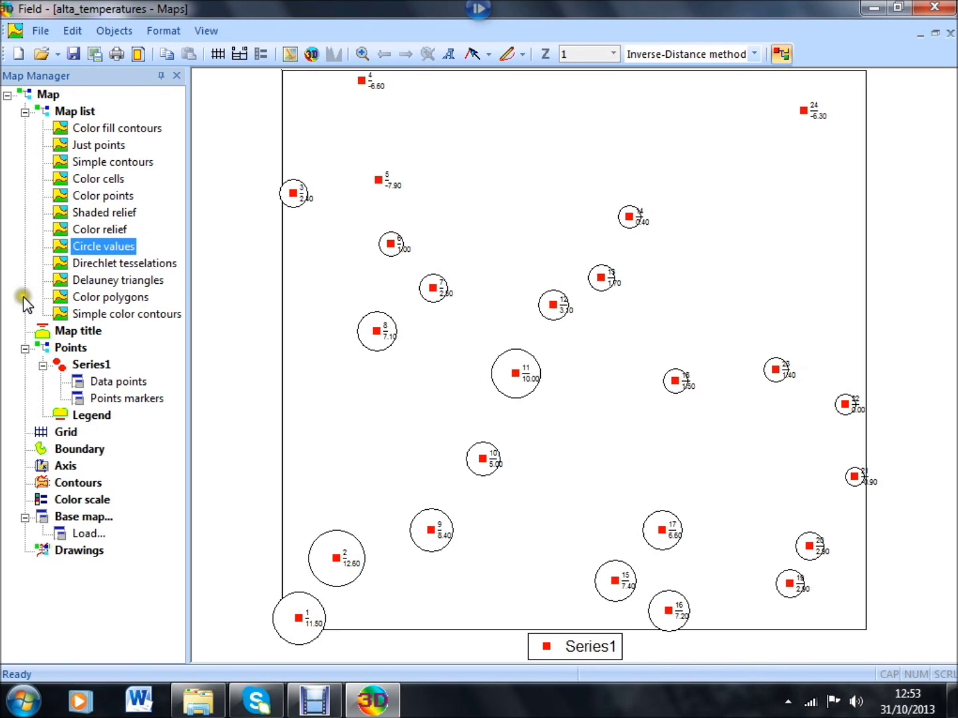
{"action": "left_click", "coordinate": [82, 162]}
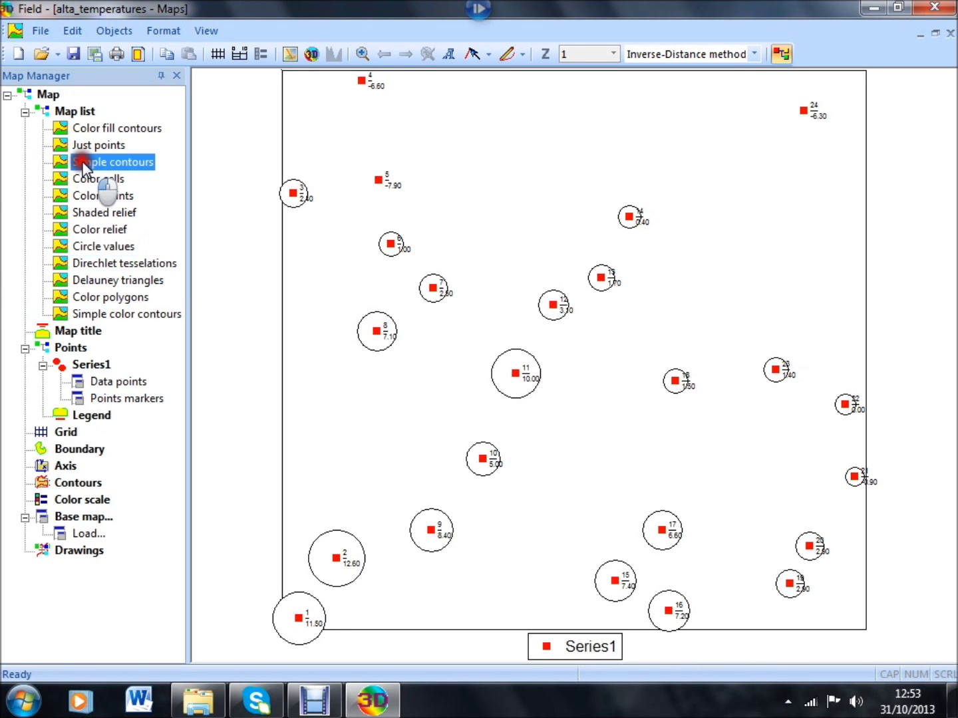
{"action": "left_click", "coordinate": [82, 163]}
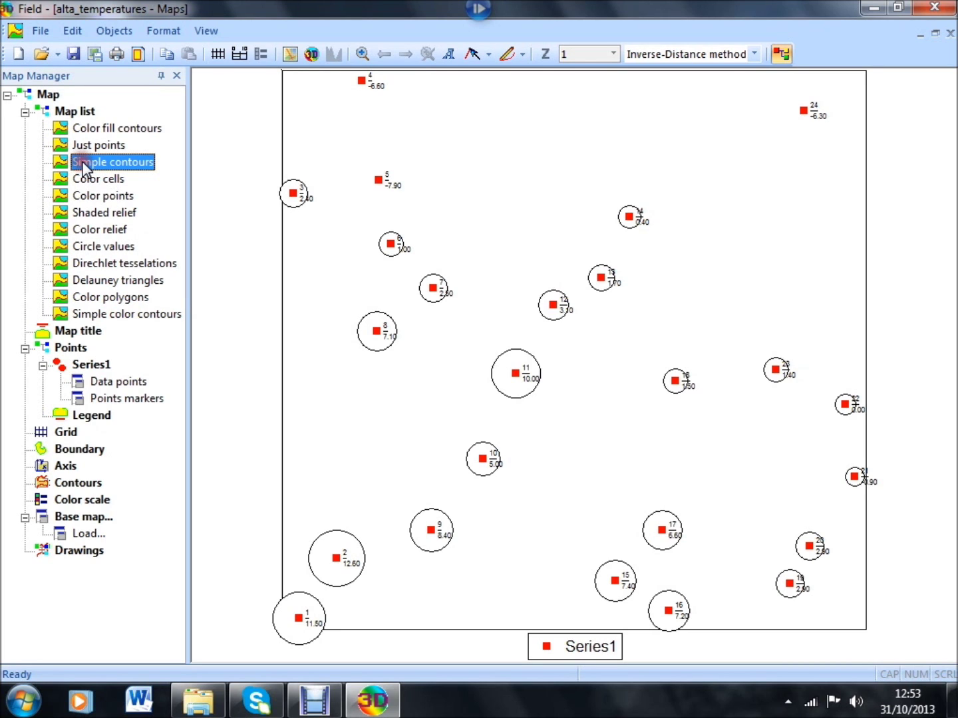
Step: Create Simple contours with first contour -5 and step size 2.5, up to 12.5
{"action": "double_click", "coordinate": [82, 163]}
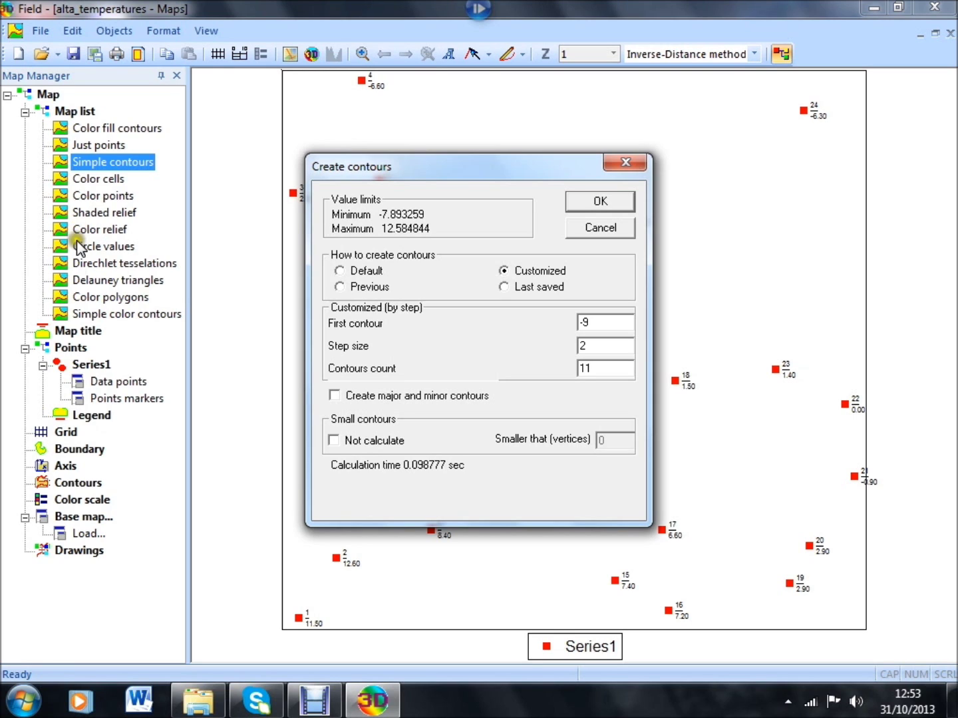
{"action": "left_click", "coordinate": [178, 384]}
{"action": "left_click", "coordinate": [588, 323]}
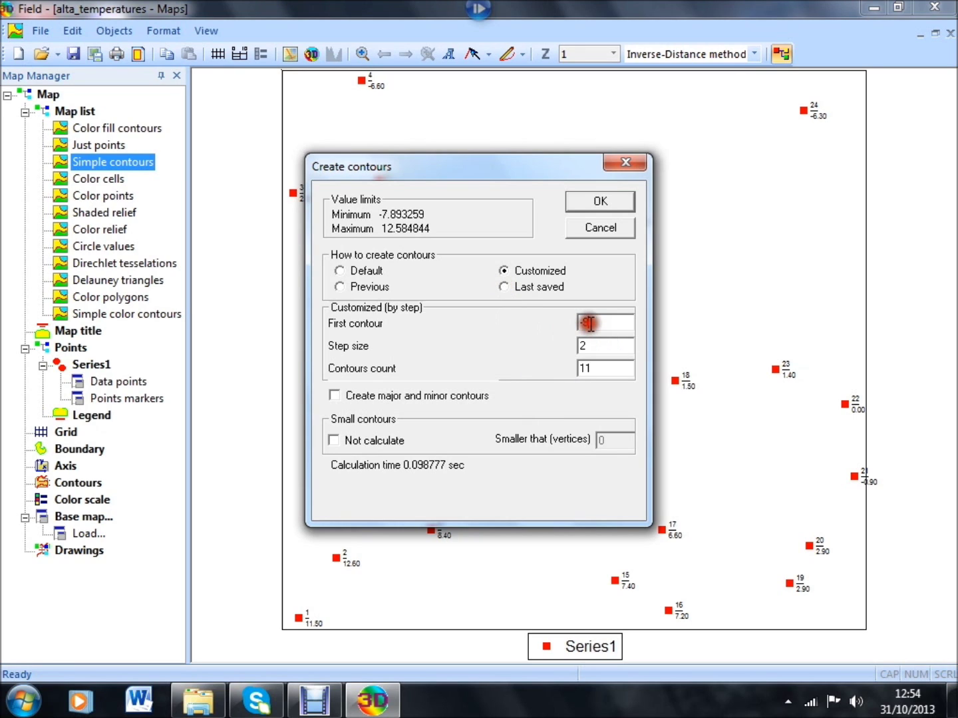
{"action": "key", "text": "BackSpace"}
{"action": "type", "text": "5"}
{"action": "left_click", "coordinate": [606, 347]}
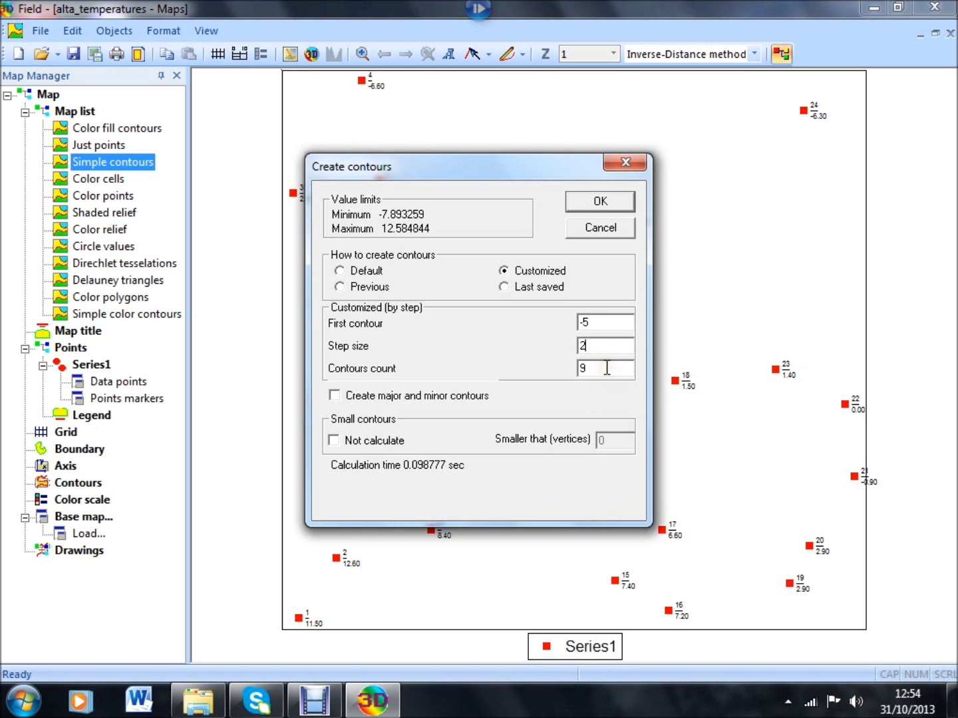
{"action": "type", "text": ".5"}
{"action": "left_click", "coordinate": [584, 375]}
{"action": "left_click", "coordinate": [599, 200]}
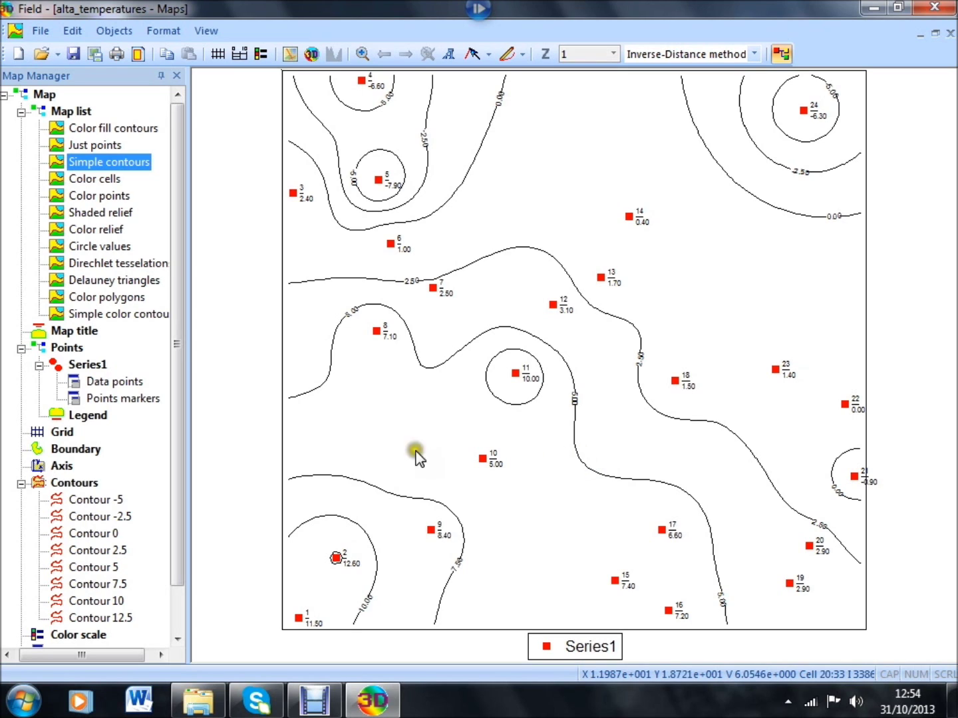
{"action": "right_click", "coordinate": [116, 316]}
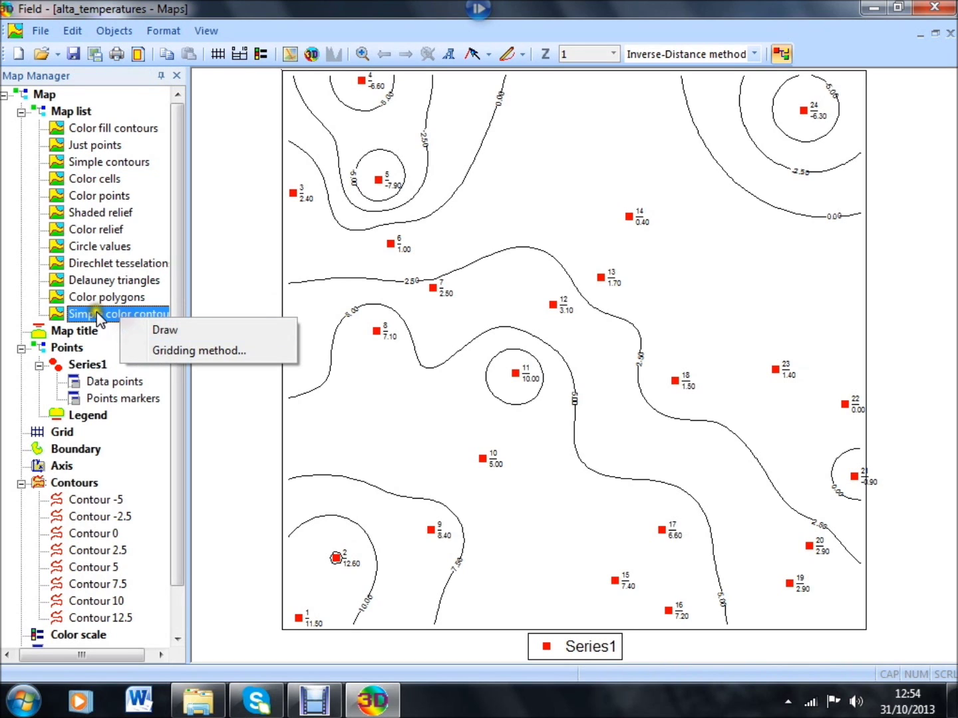
{"action": "left_click", "coordinate": [93, 313]}
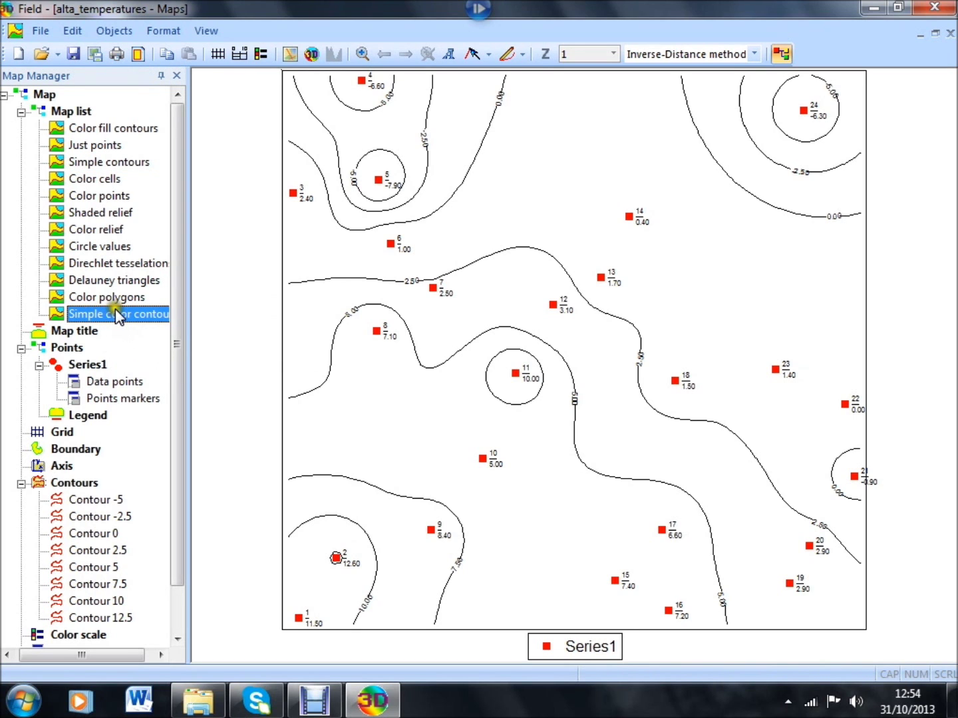
{"action": "double_click", "coordinate": [96, 315]}
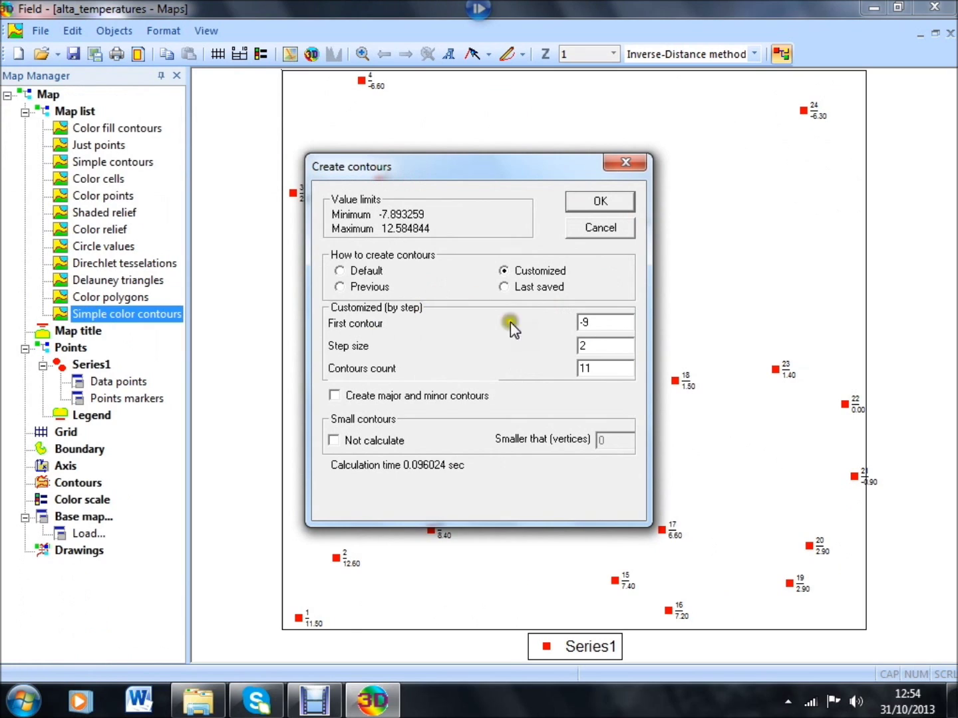
Step: Draw Simple color contours with first contour -5 and step size 2.5
{"action": "left_click", "coordinate": [602, 323]}
{"action": "key", "text": "BackSpace"}
{"action": "type", "text": "5"}
{"action": "left_click", "coordinate": [601, 350]}
{"action": "left_click", "coordinate": [602, 351]}
{"action": "left_click", "coordinate": [604, 367]}
{"action": "left_click", "coordinate": [602, 201]}
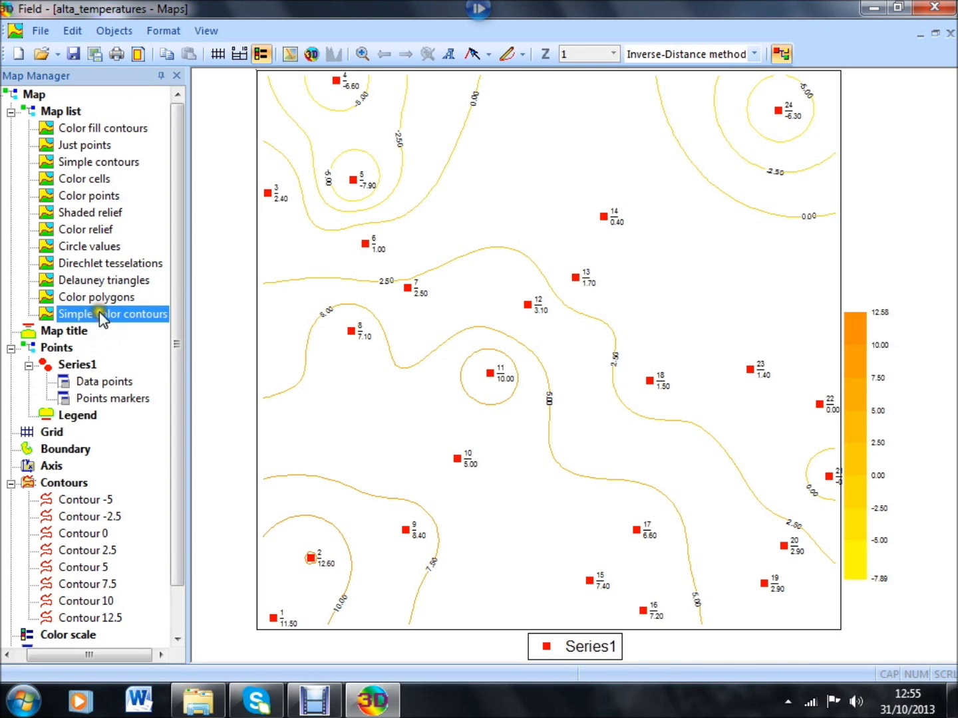
Step: Switch the map to Color relief with contours starting at -5 and stepping by 2.5
{"action": "left_click", "coordinate": [73, 229]}
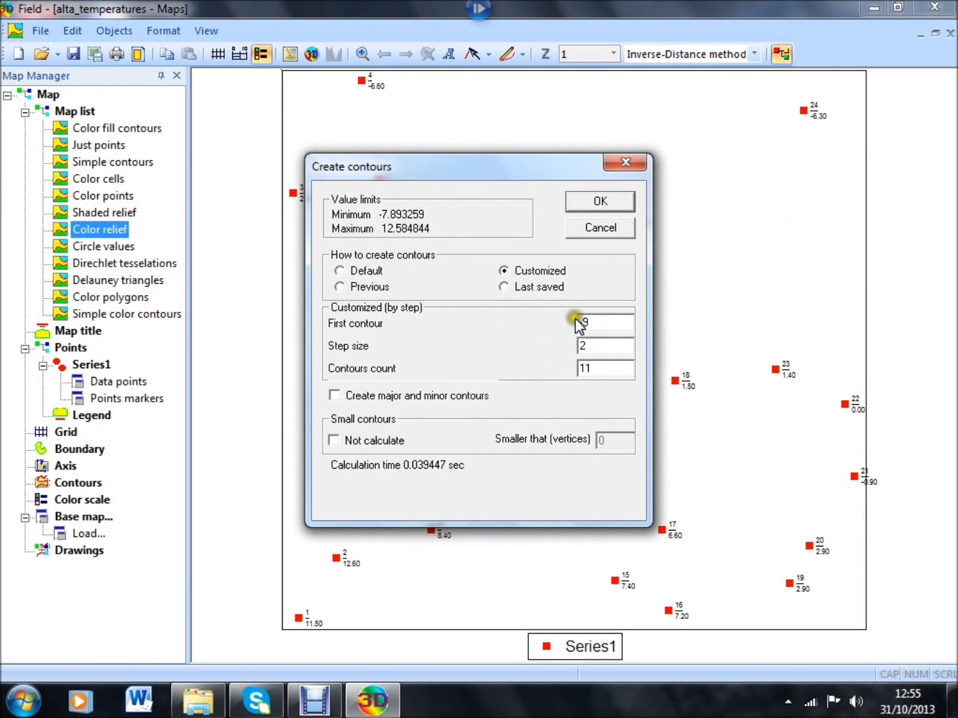
{"action": "left_click", "coordinate": [585, 321]}
{"action": "type", "text": "-5"}
{"action": "left_click", "coordinate": [593, 340]}
{"action": "type", "text": "2.5"}
{"action": "left_click", "coordinate": [599, 202]}
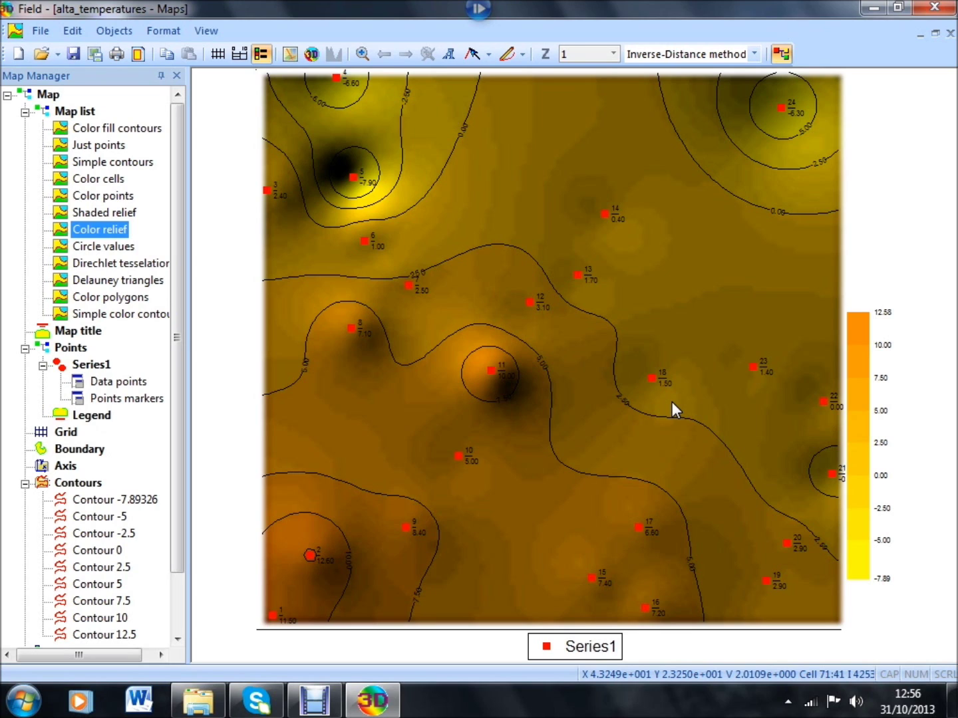
{"action": "left_click", "coordinate": [668, 406]}
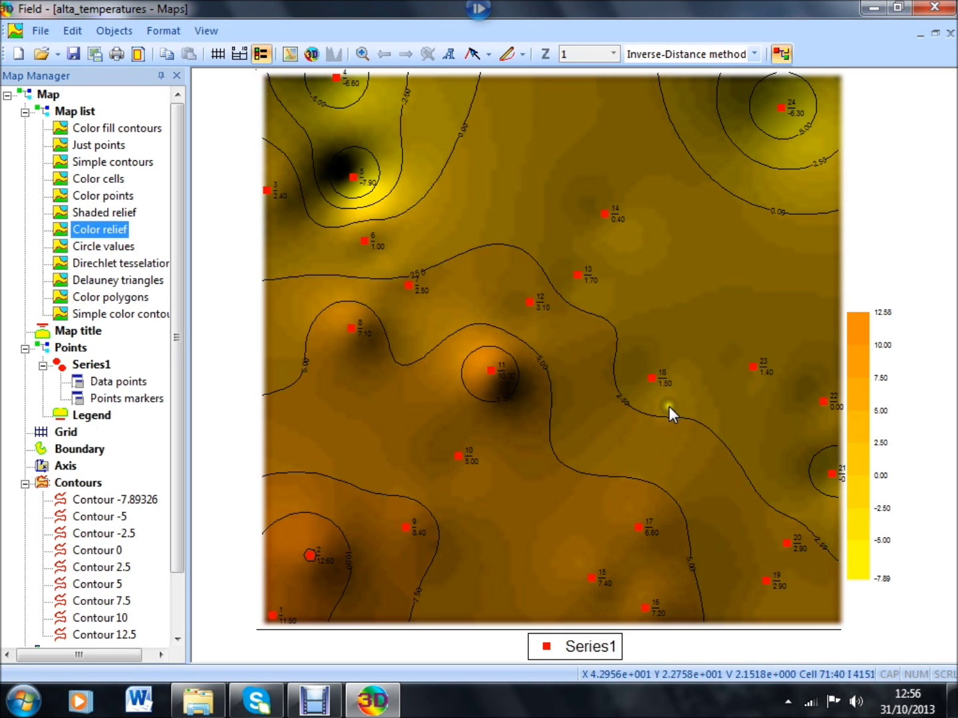